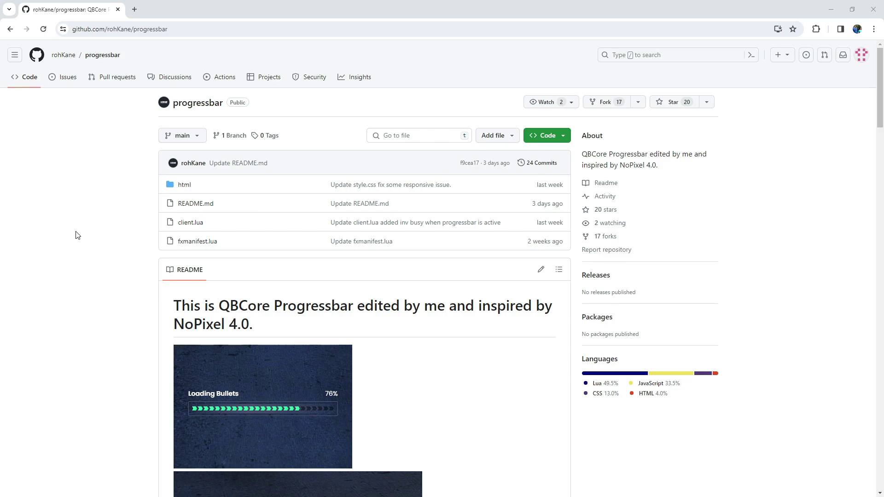
scroll(76, 236, down, 2)
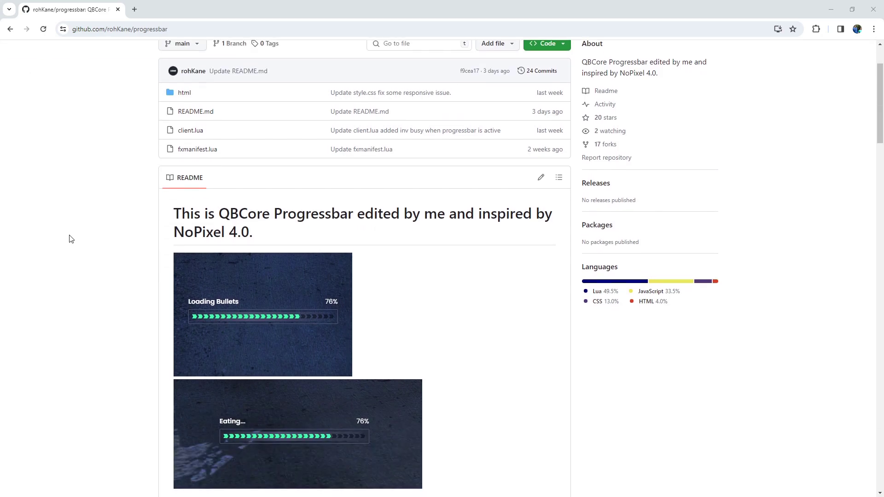
scroll(70, 239, down, 1)
scroll(69, 239, down, 1)
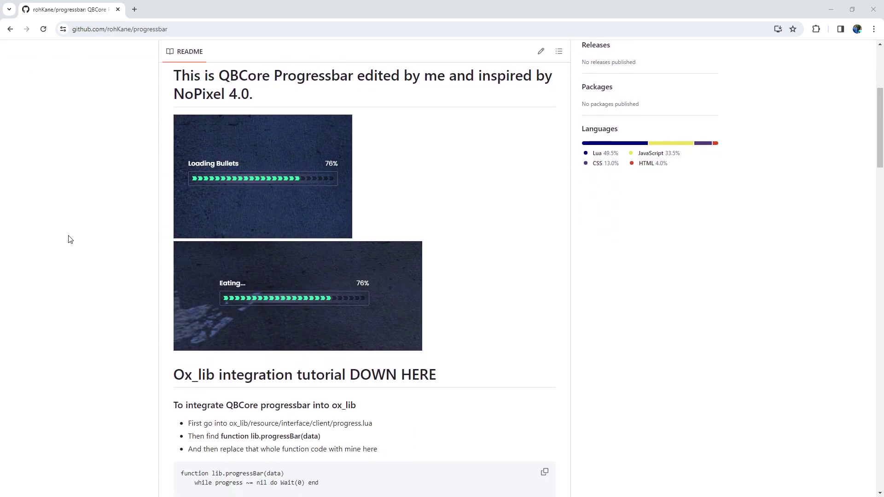
scroll(69, 239, down, 1)
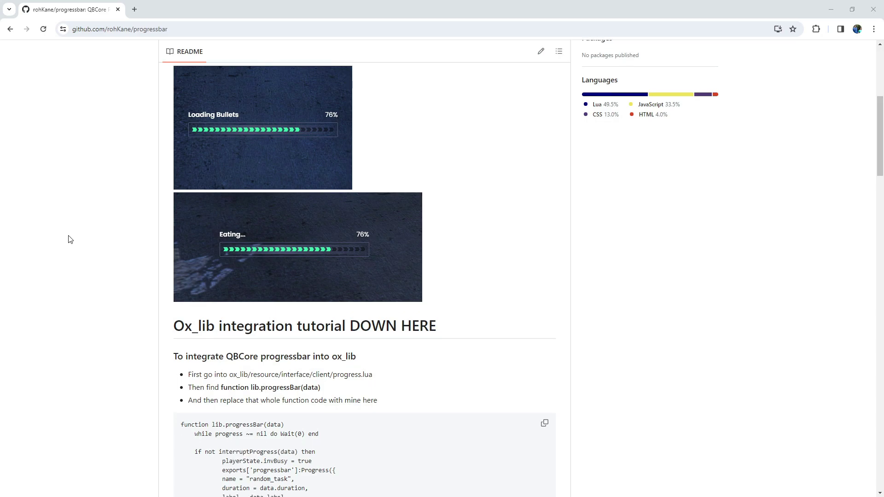
scroll(69, 239, down, 1)
scroll(68, 239, down, 2)
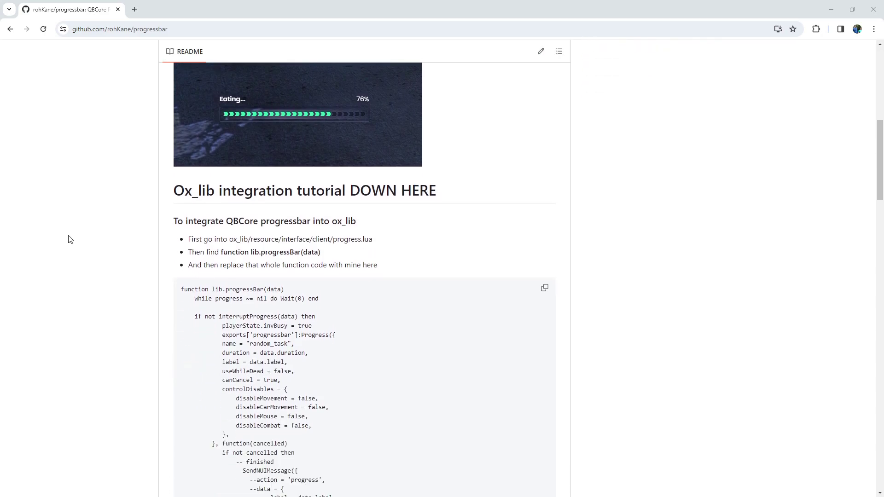
scroll(68, 239, down, 4)
scroll(68, 241, down, 6)
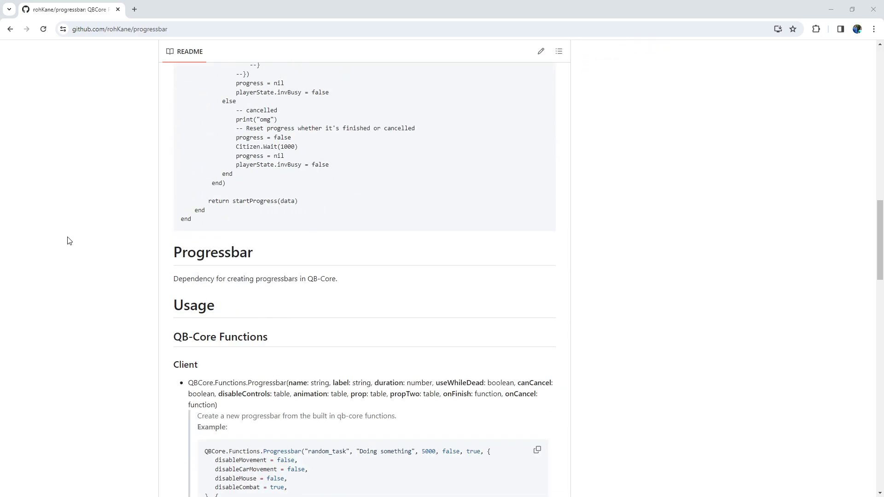
scroll(68, 240, down, 1)
scroll(68, 241, up, 10)
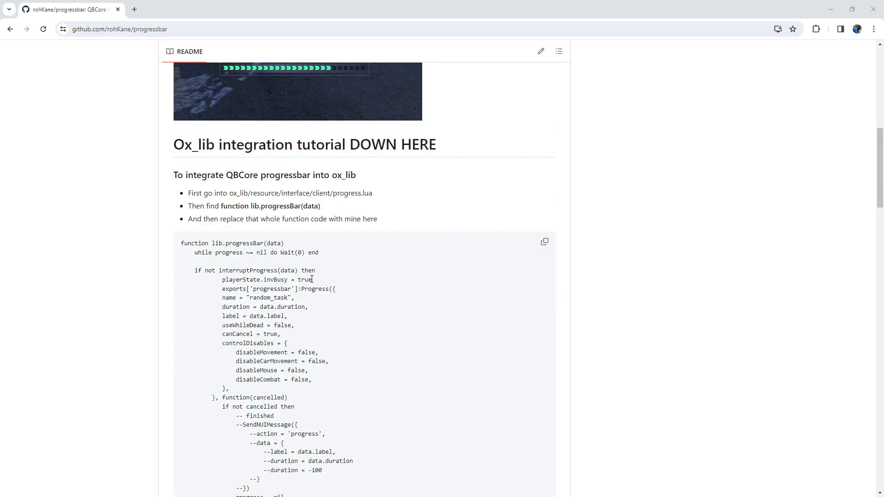
scroll(371, 259, up, 15)
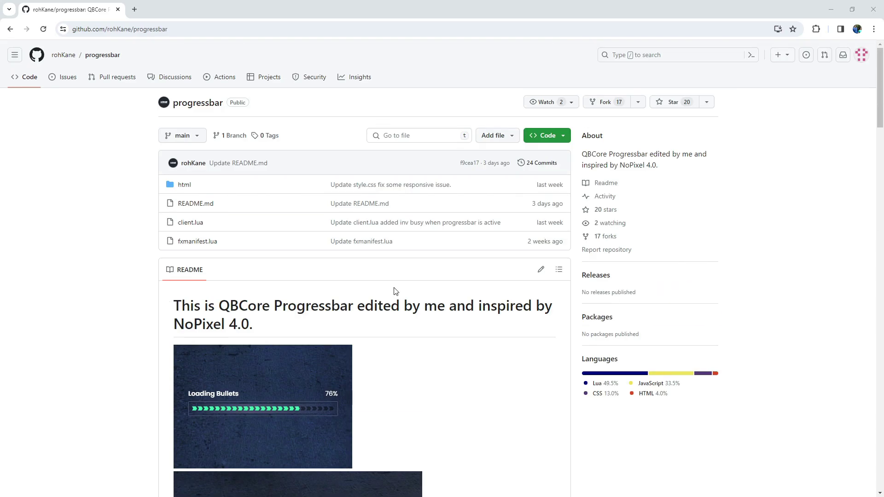
Open the clone and download options of the progressbar repository on GitHub
click(545, 136)
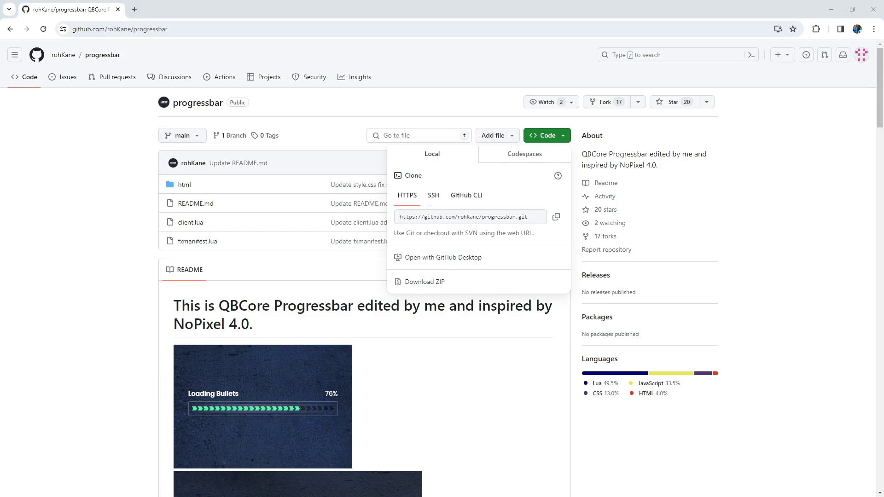
Copy progressbar-main into D:\Fivem\txData\QBCoreFramework\resources\[brave-scripts]
click(344, 277)
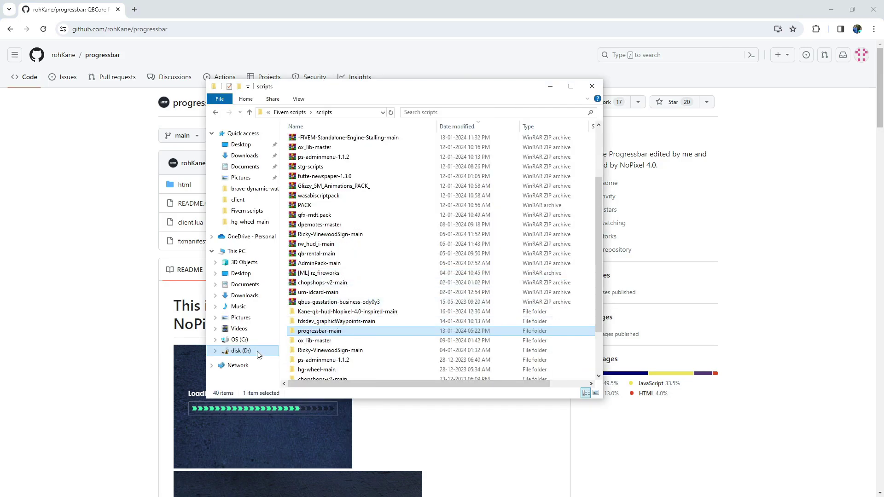
click(258, 355)
double_click(331, 147)
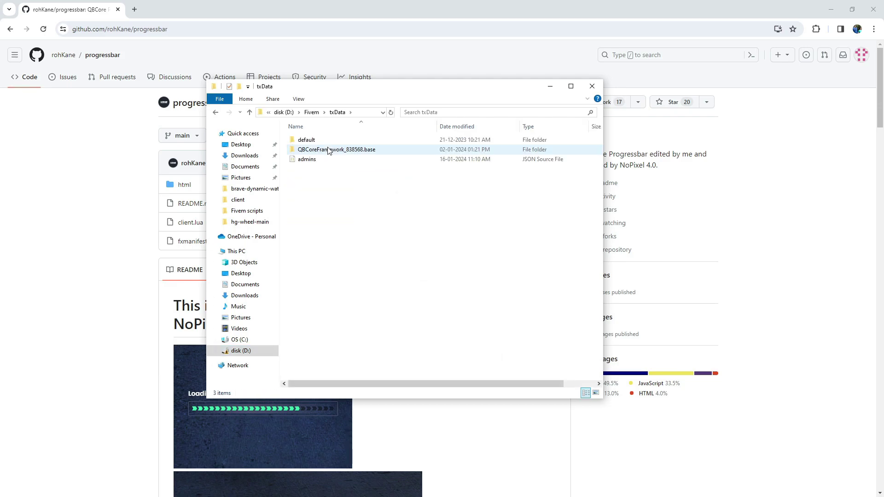
double_click(329, 150)
click(328, 141)
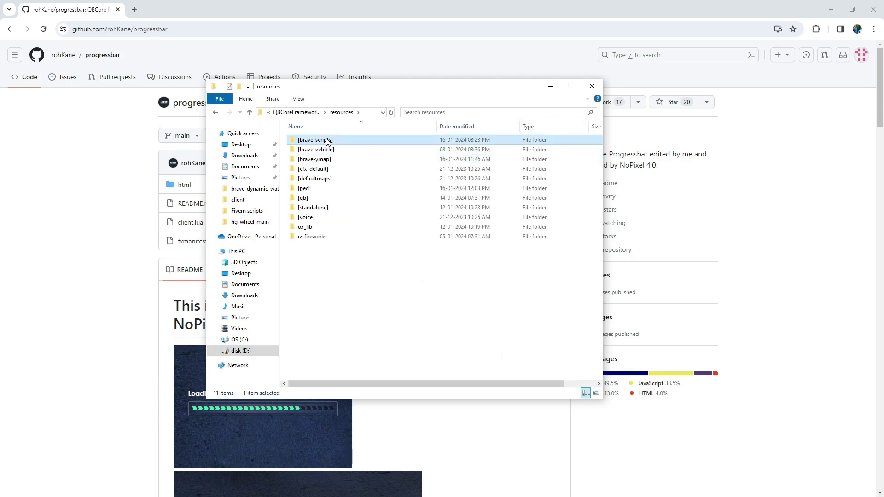
double_click(327, 141)
right_click(340, 238)
click(366, 296)
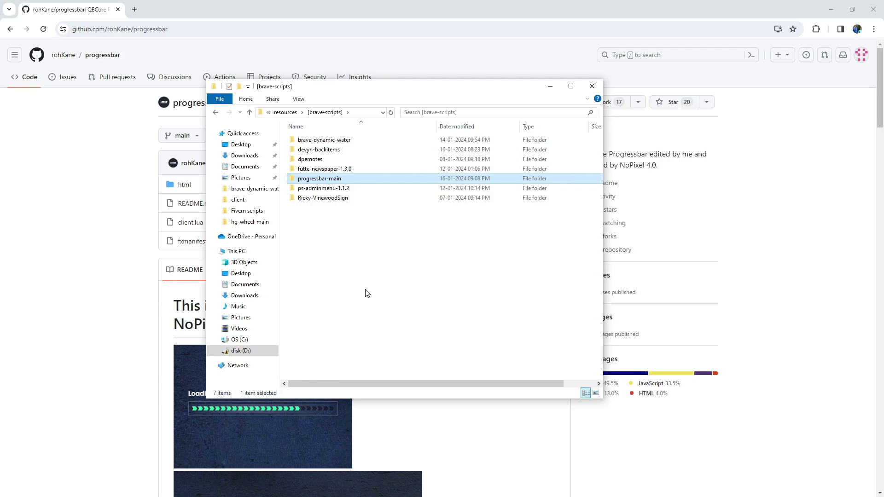
Rename progressbar-main to progressbar and open its README in the code editor
right_click(333, 181)
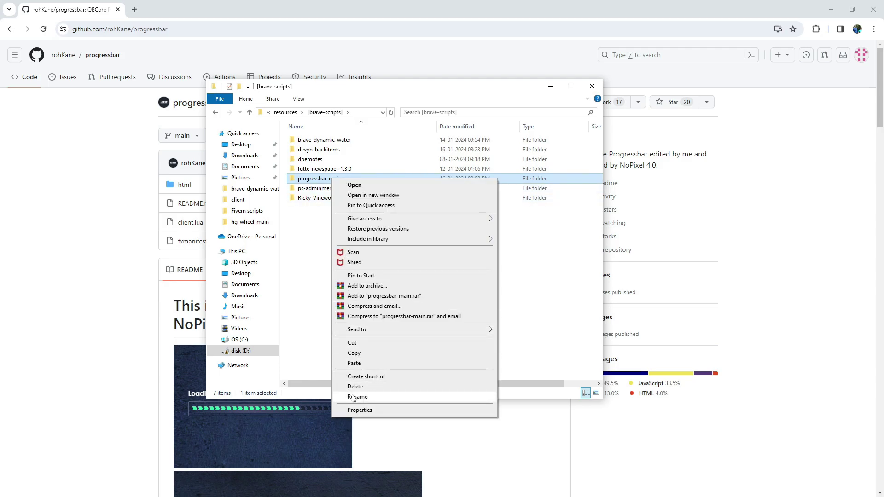
click(354, 398)
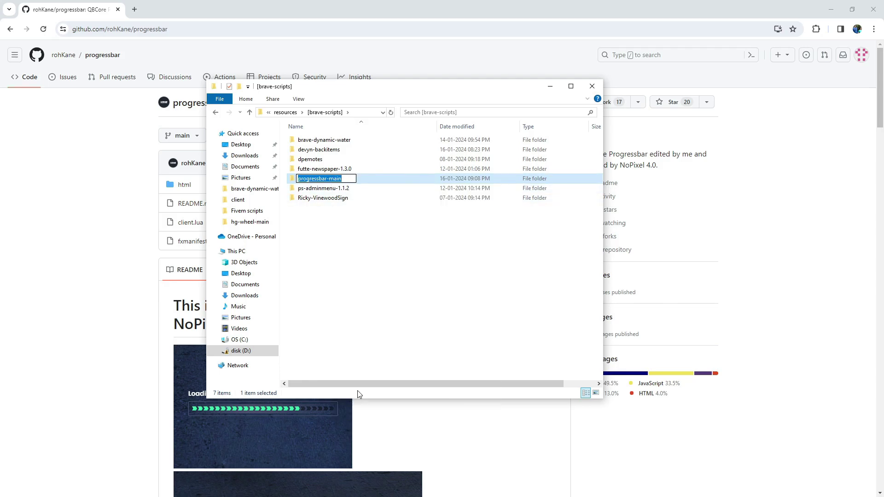
key(End)
key(BackSpace)
key(BackSpace)
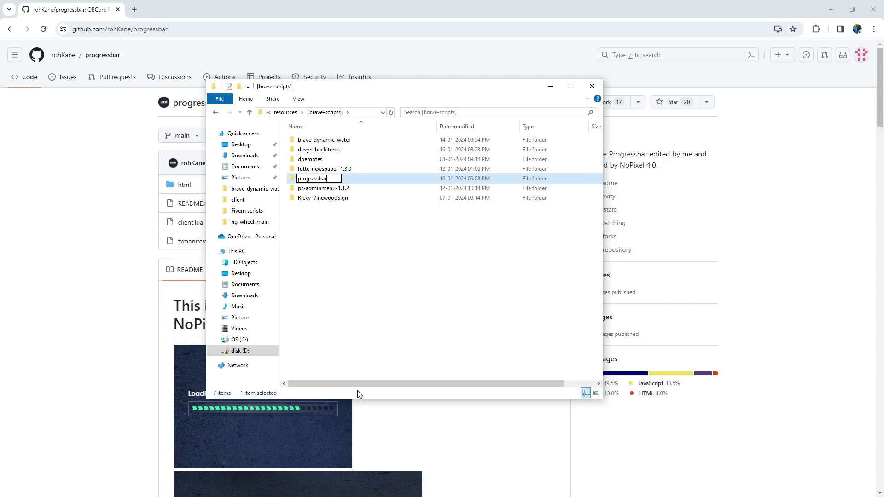
key(Return)
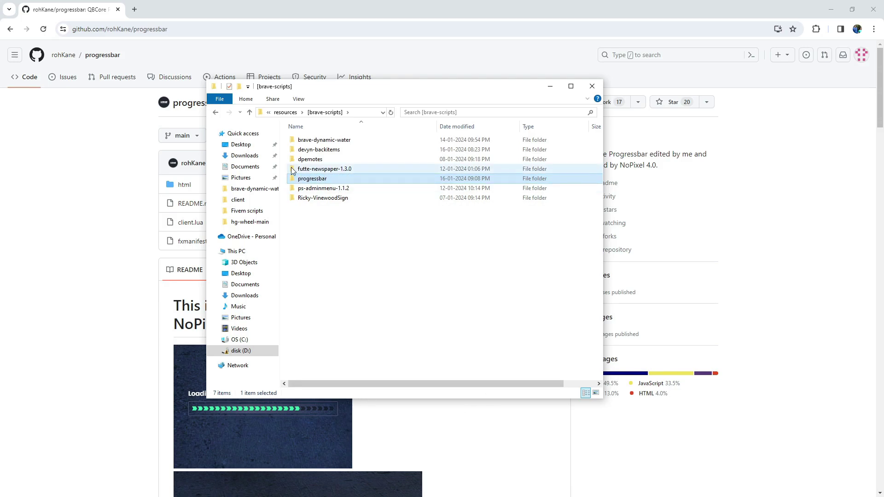
double_click(343, 181)
double_click(313, 174)
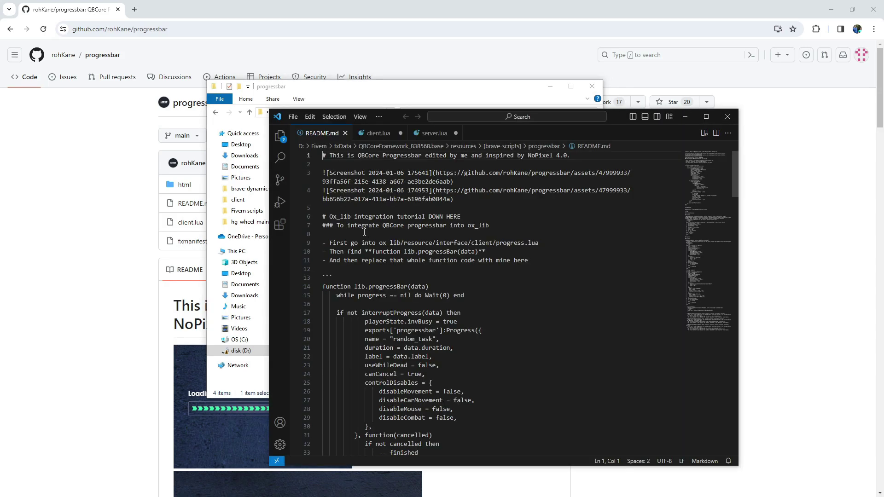
scroll(369, 237, down, 2)
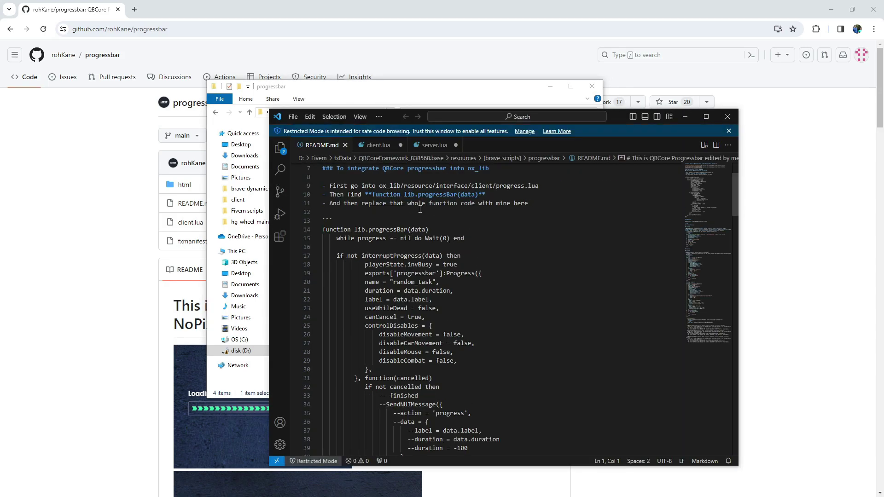
scroll(411, 247, up, 2)
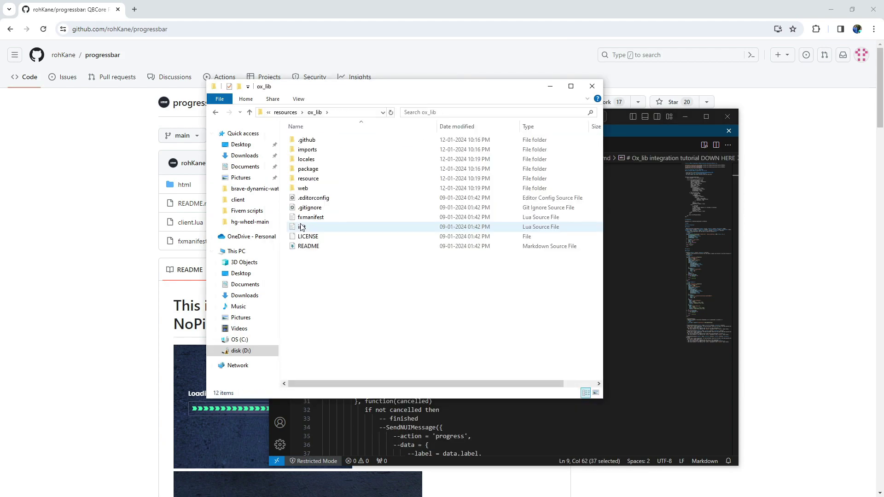
scroll(90, 253, down, 3)
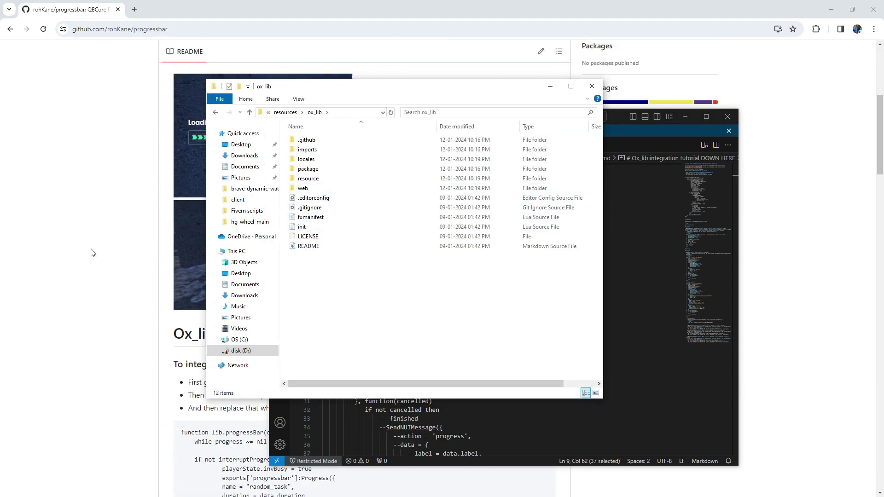
scroll(90, 253, up, 1)
scroll(91, 252, up, 1)
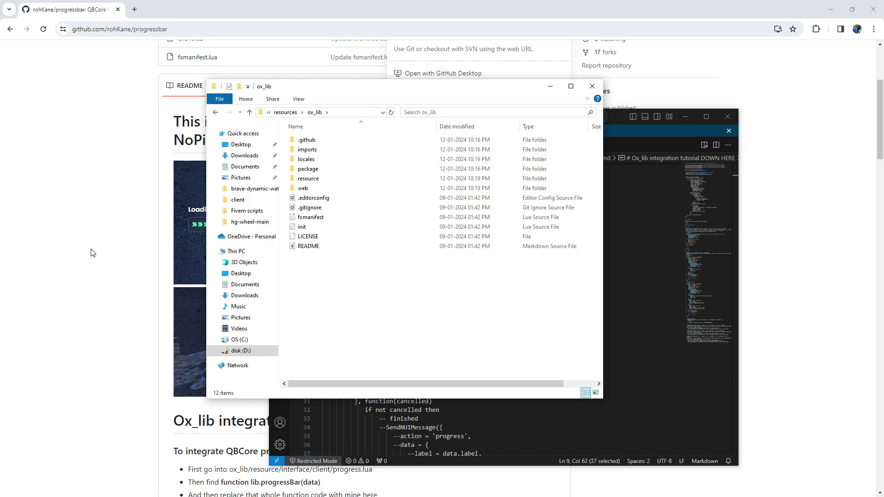
Open ox_lib's resource/interface/client/progress.lua file
double_click(315, 178)
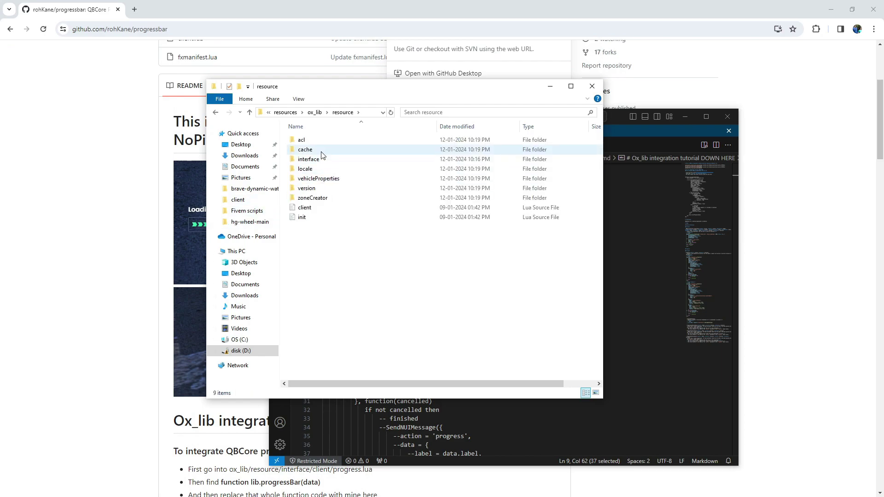
double_click(310, 159)
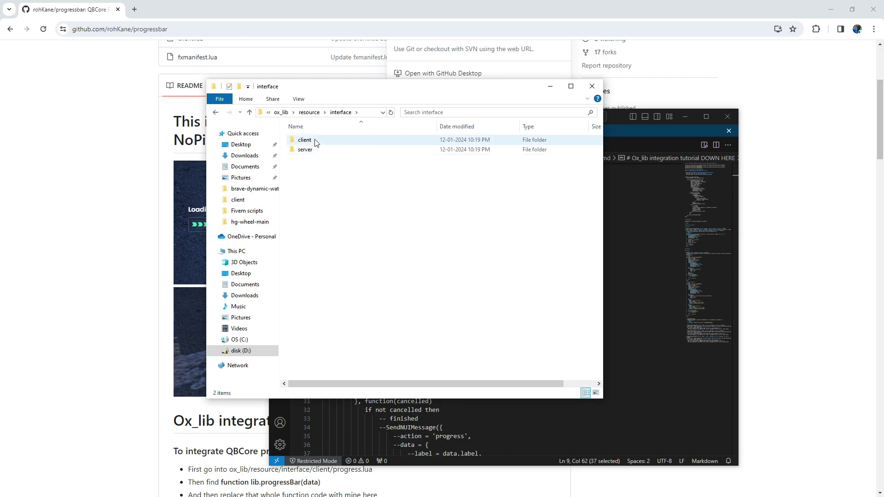
double_click(315, 143)
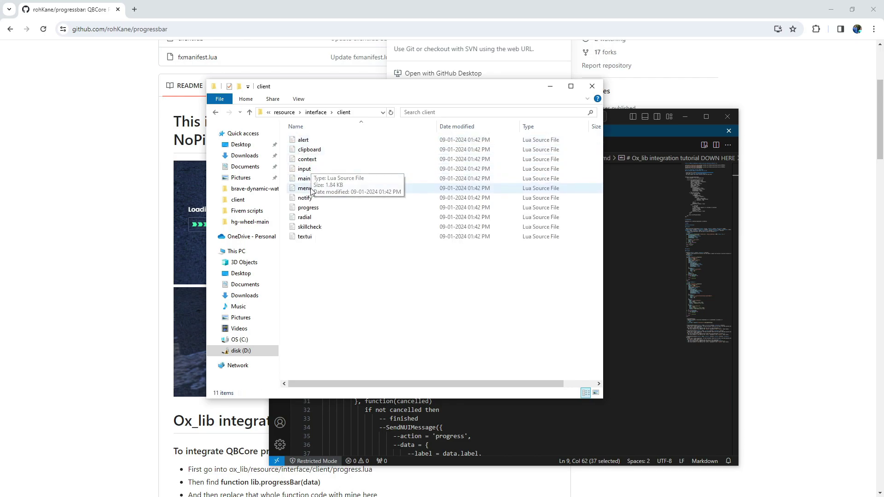
double_click(316, 207)
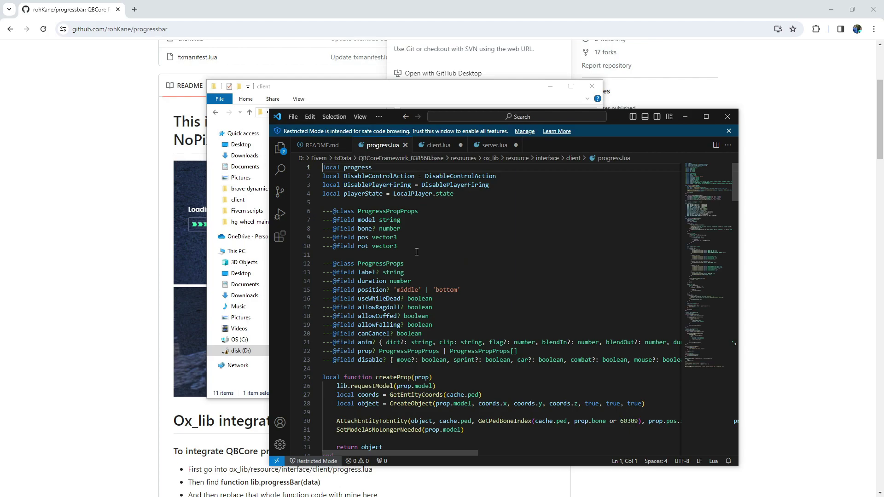
Find lib.progressBar(data) in progress.lua and copy the README's replacement code
key(ctrl+f)
text(function lib.progressBar(data))
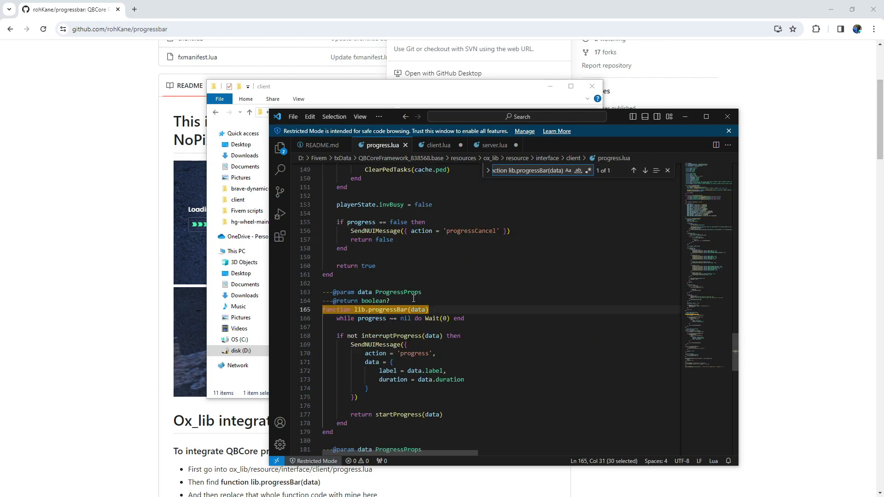
scroll(486, 353, down, 1)
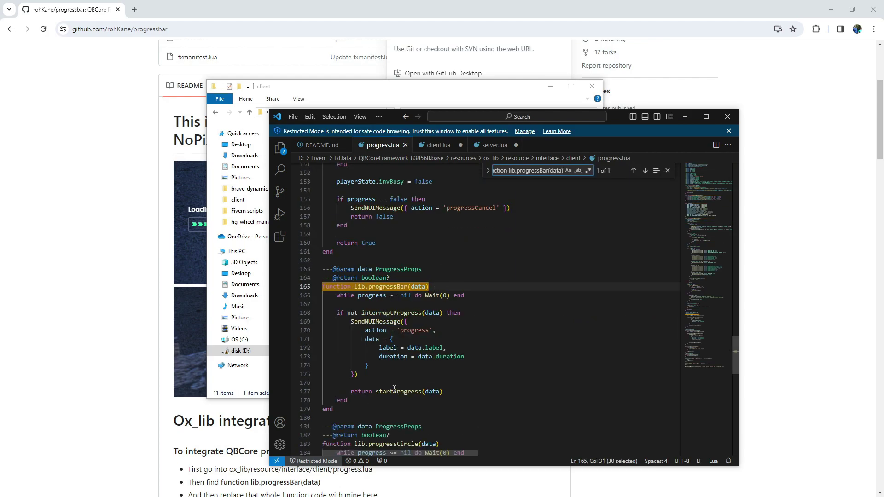
scroll(263, 387, down, 2)
scroll(279, 379, down, 3)
scroll(280, 377, down, 5)
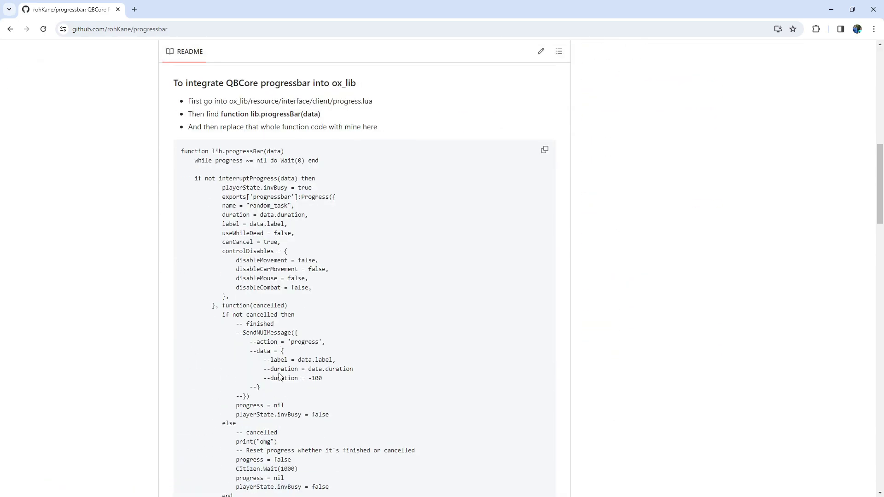
scroll(263, 373, down, 3)
scroll(357, 343, up, 2)
click(544, 104)
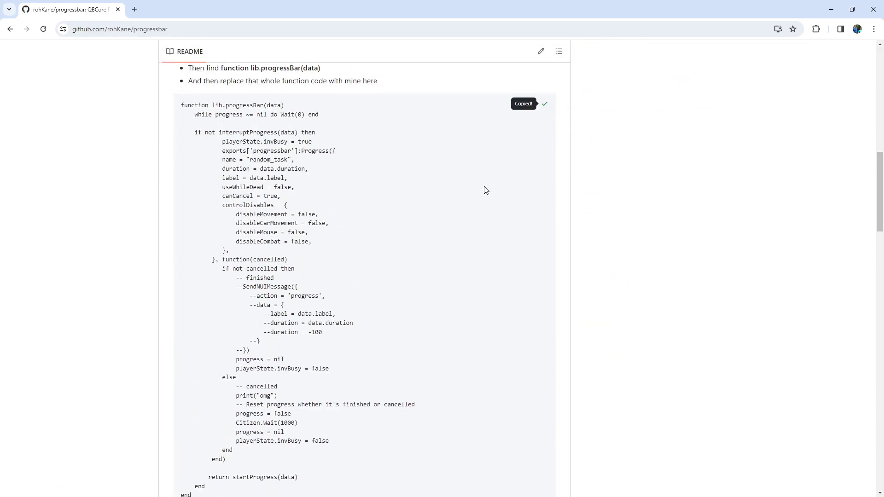
Paste the README code over lines 165–179 of progress.lua, then return to the game
key(alt+Tab)
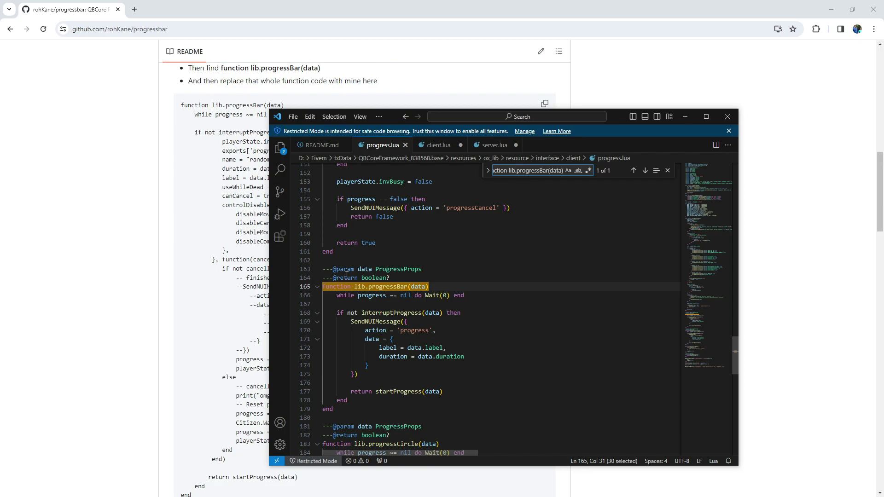
drag(351, 412, 322, 291)
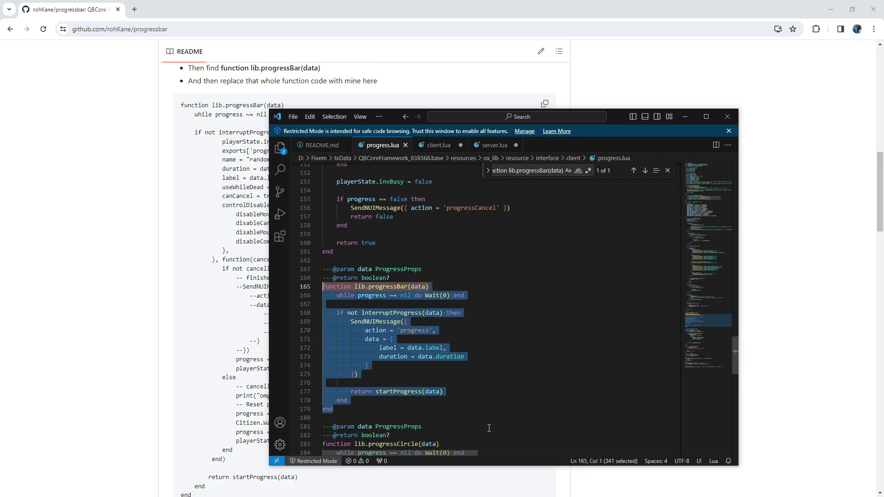
key(ctrl+v)
scroll(483, 403, up, 3)
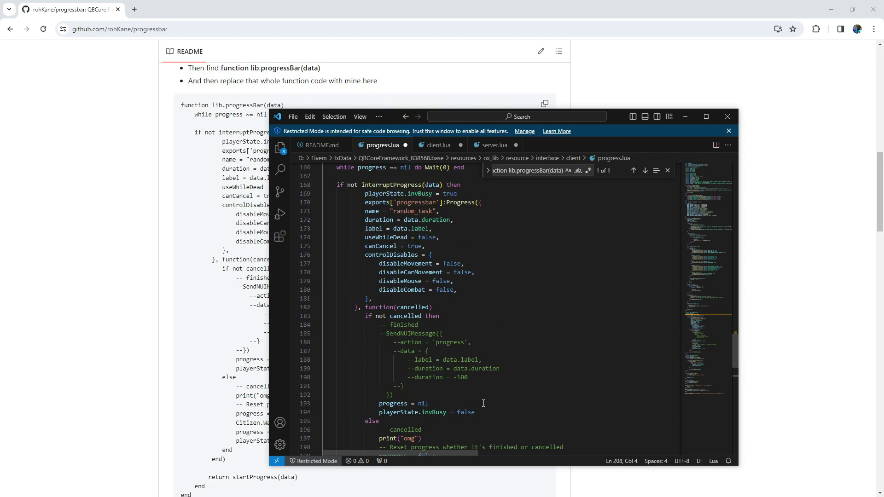
scroll(484, 404, up, 2)
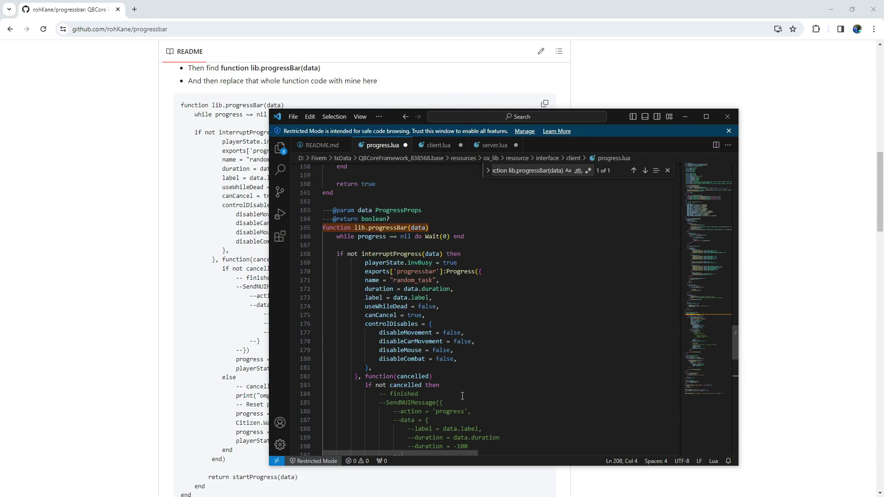
scroll(472, 394, down, 3)
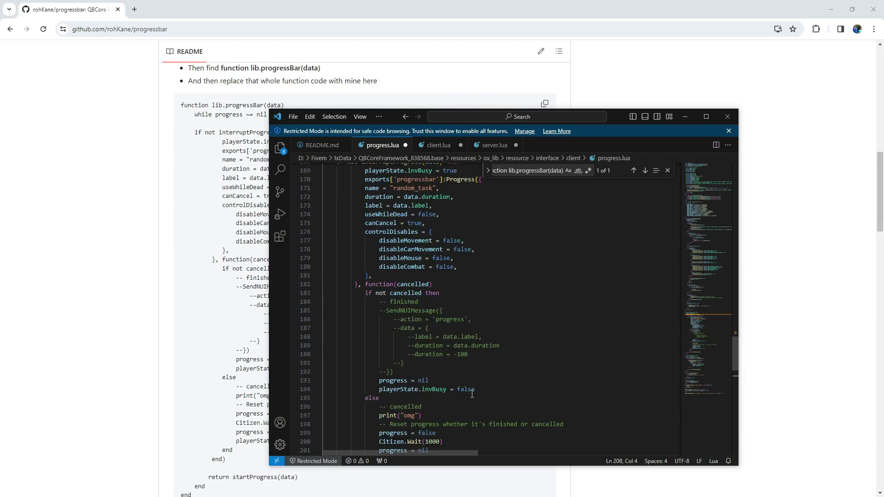
scroll(472, 394, down, 3)
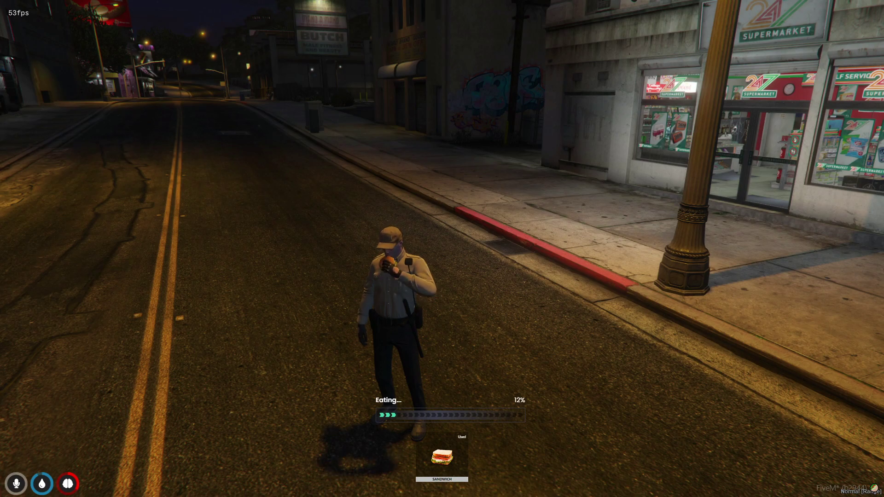
key(w)
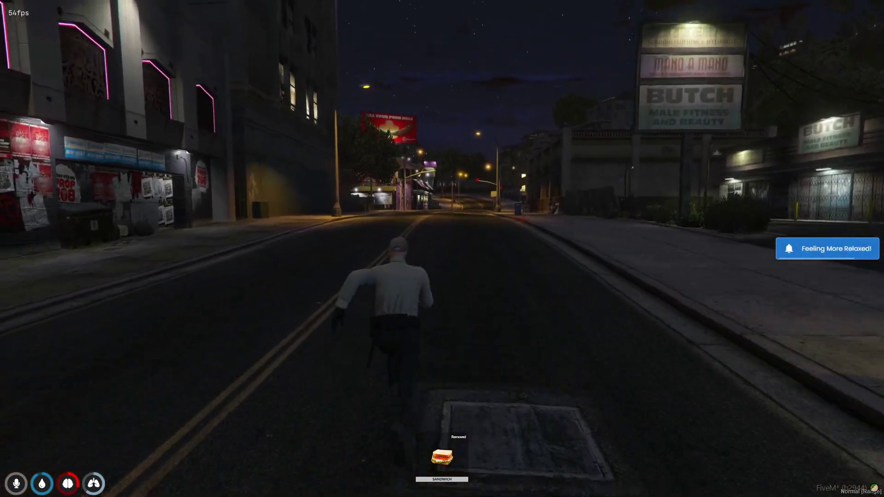
Eat a sandwich with hotkey 1 and walk around while the Eating bar fills
key(d)
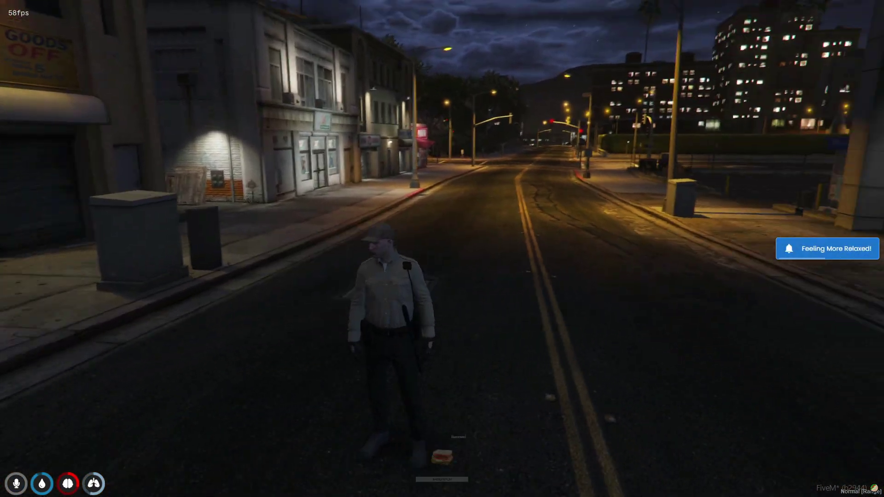
key(1)
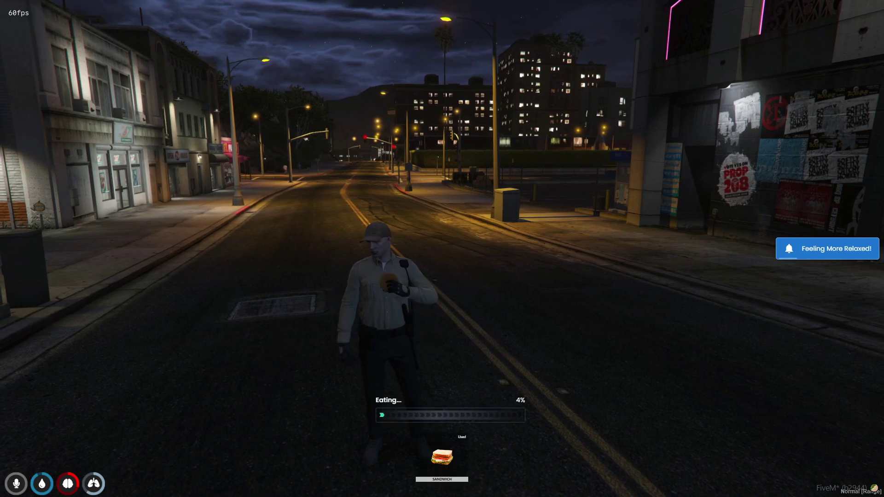
key(w)
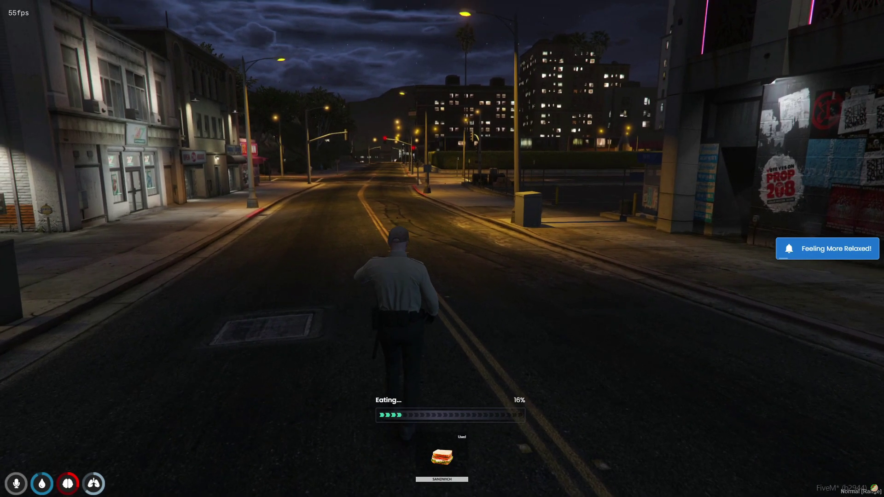
key(w)
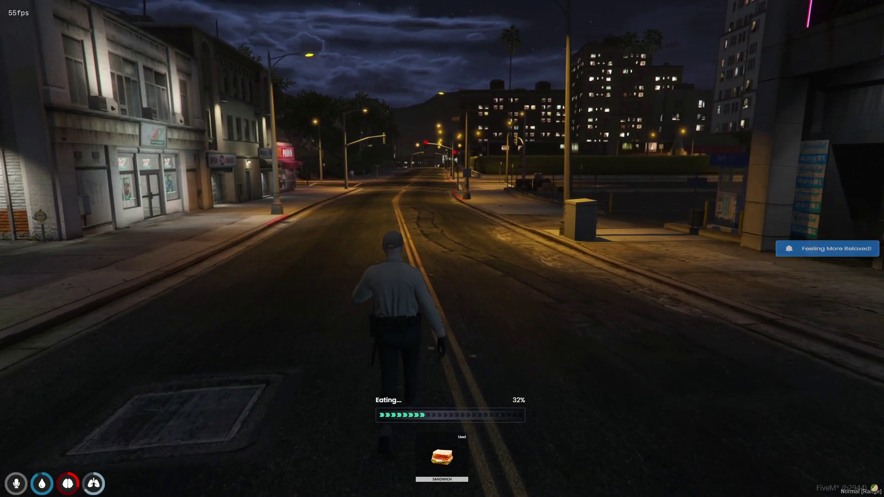
key(w)
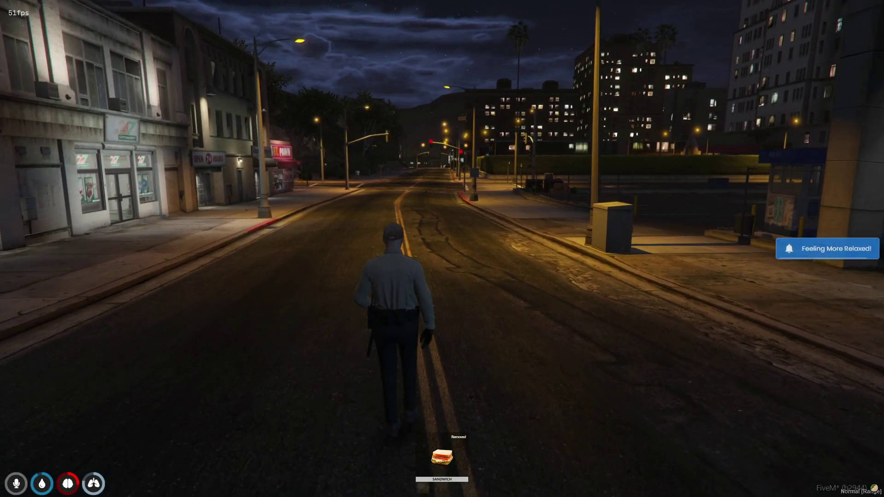
key(s)
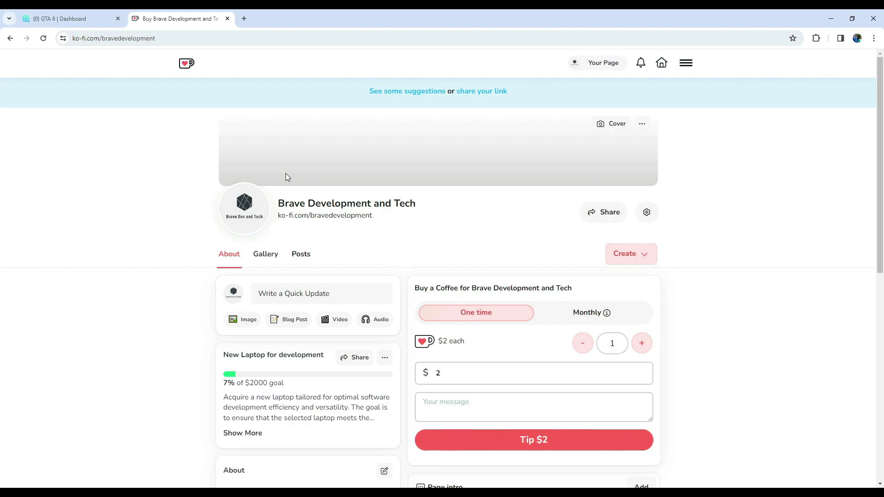
scroll(285, 177, down, 1)
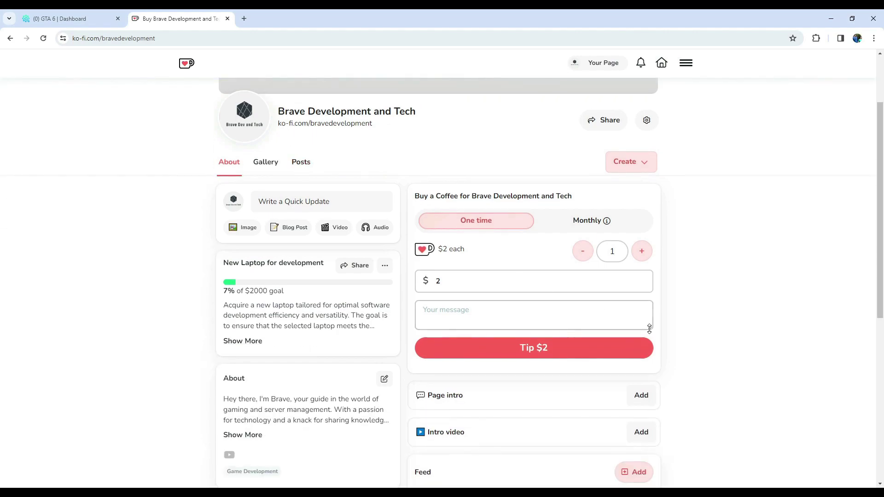
Choose Tip $2, try PayPal, then open and close the debit/credit card form
click(586, 349)
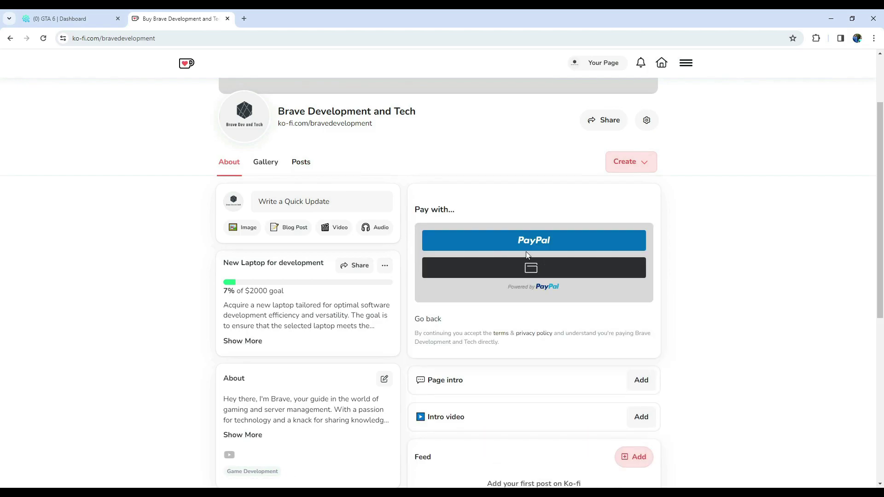
click(567, 83)
click(551, 272)
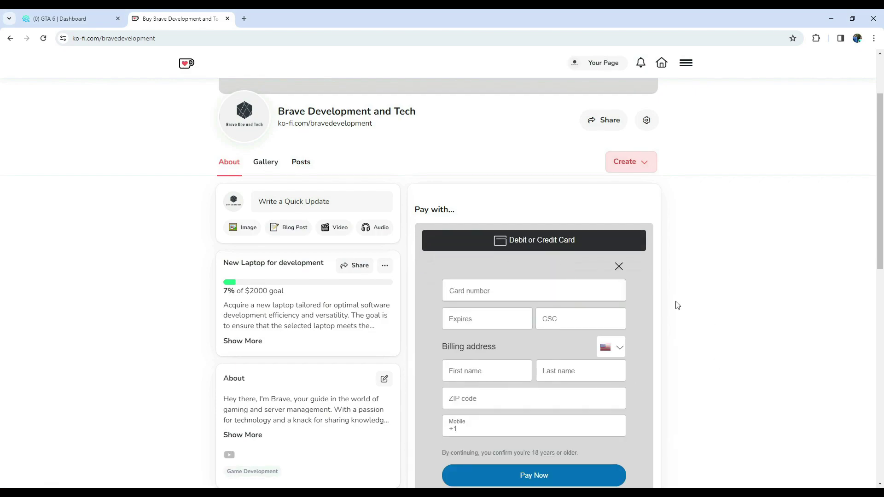
click(621, 267)
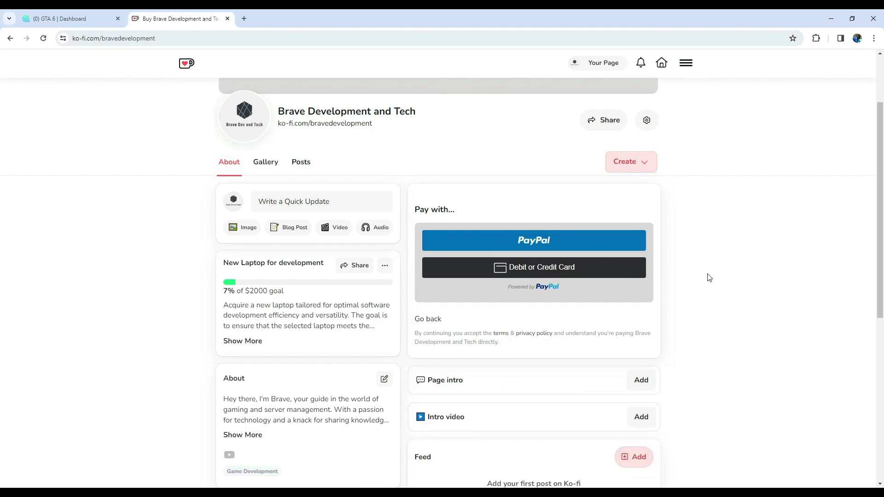
scroll(514, 273, up, 2)
scroll(661, 279, down, 1)
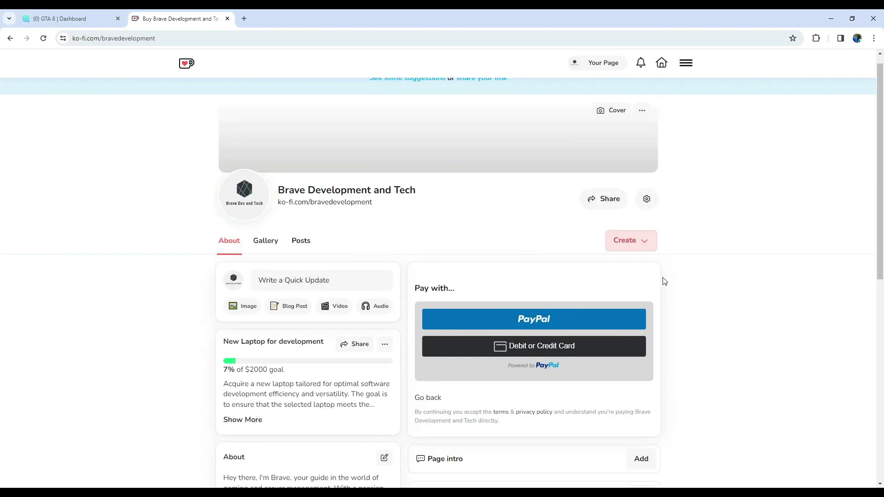
scroll(661, 278, down, 2)
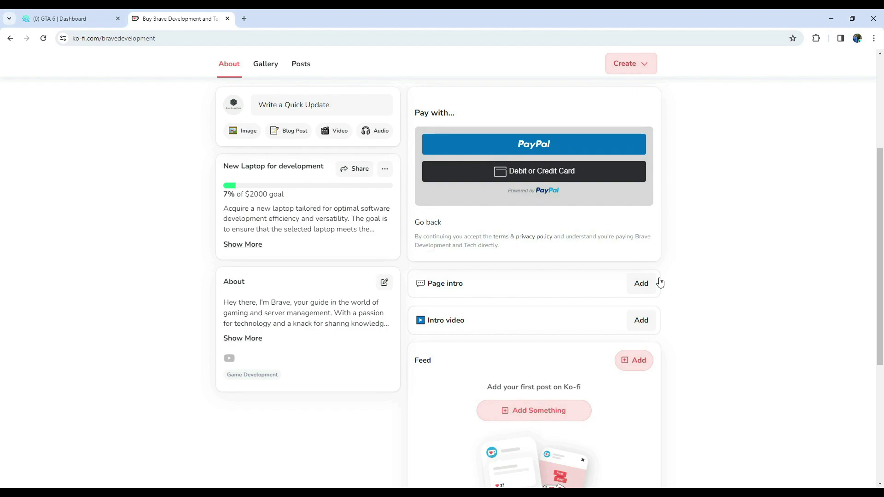